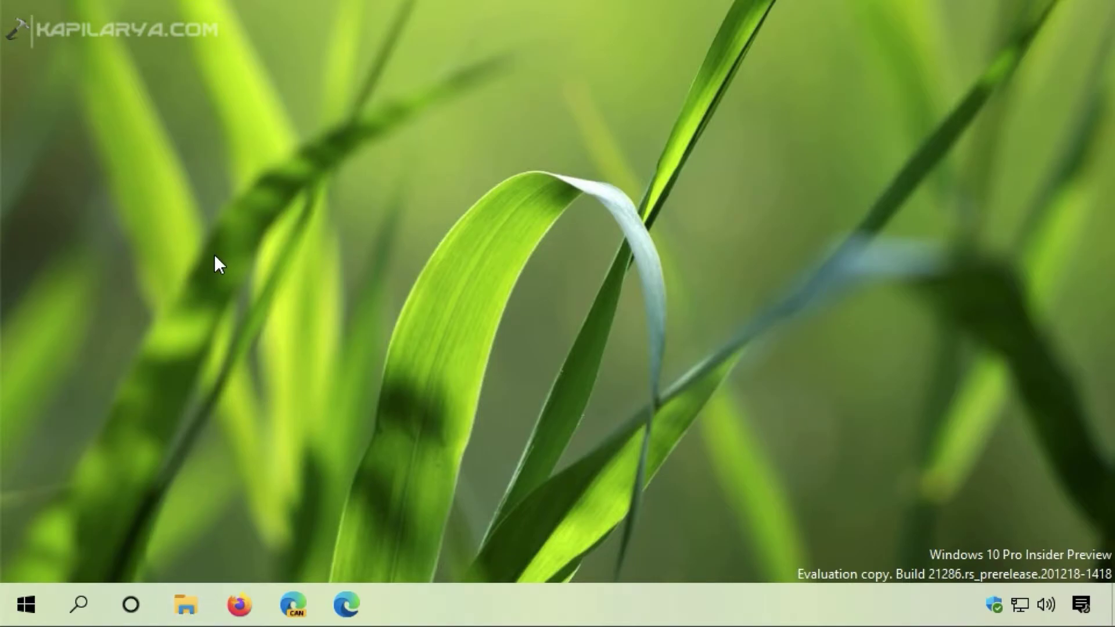
Open the Properties of MicrosoftEdgeSetupCanary in the Downloads folder of File Explorer.
key("super+e")
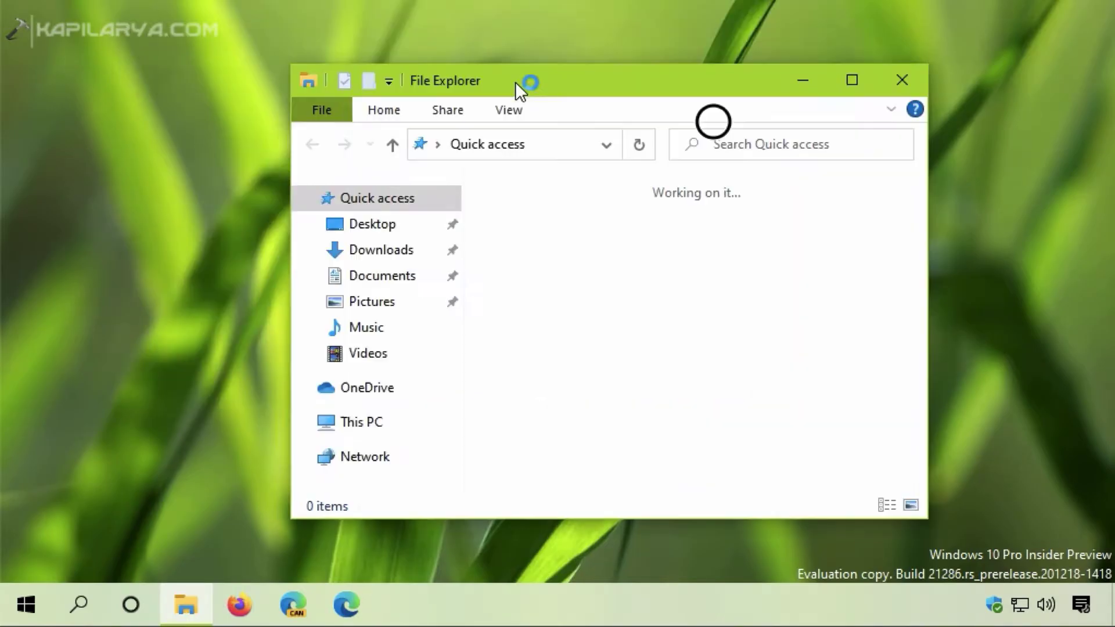
left_click_drag(514, 81, 520, 86)
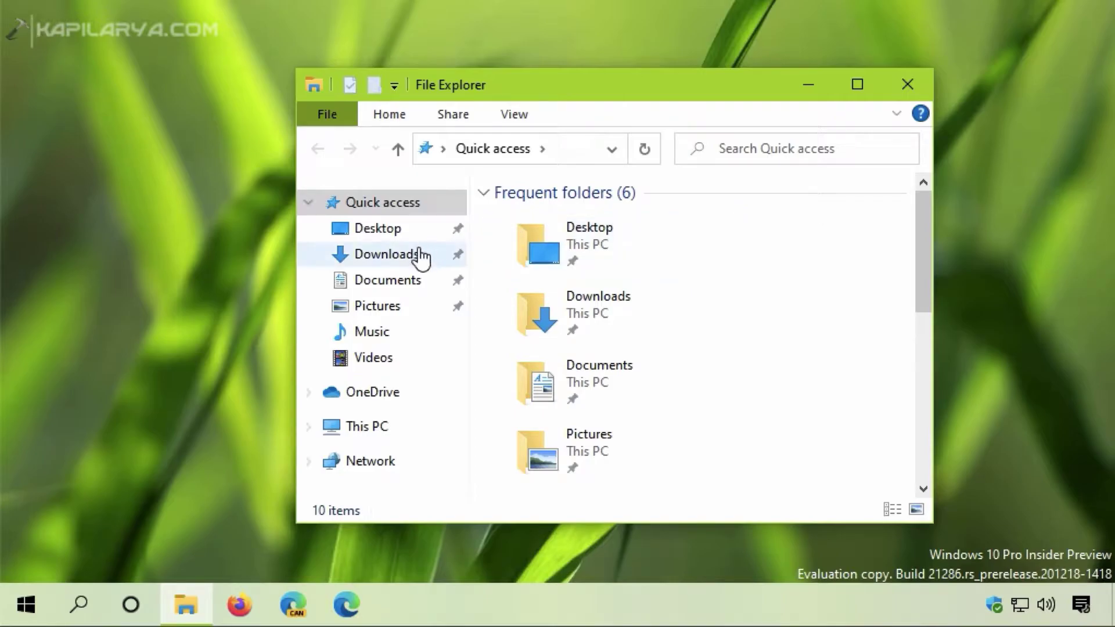
left_click(394, 260)
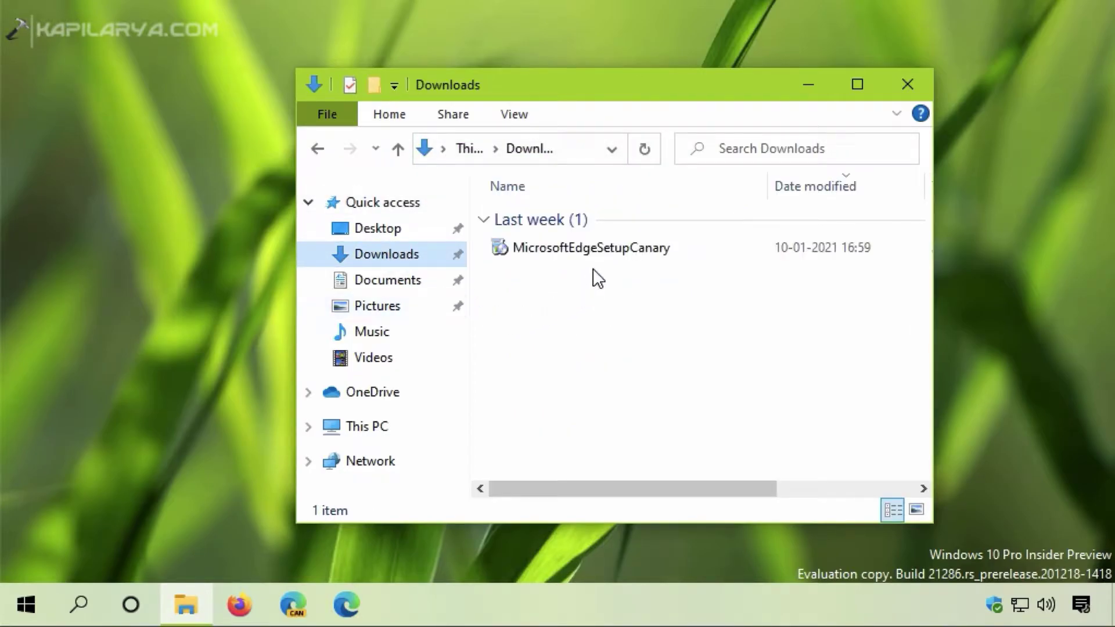
double_click(610, 250)
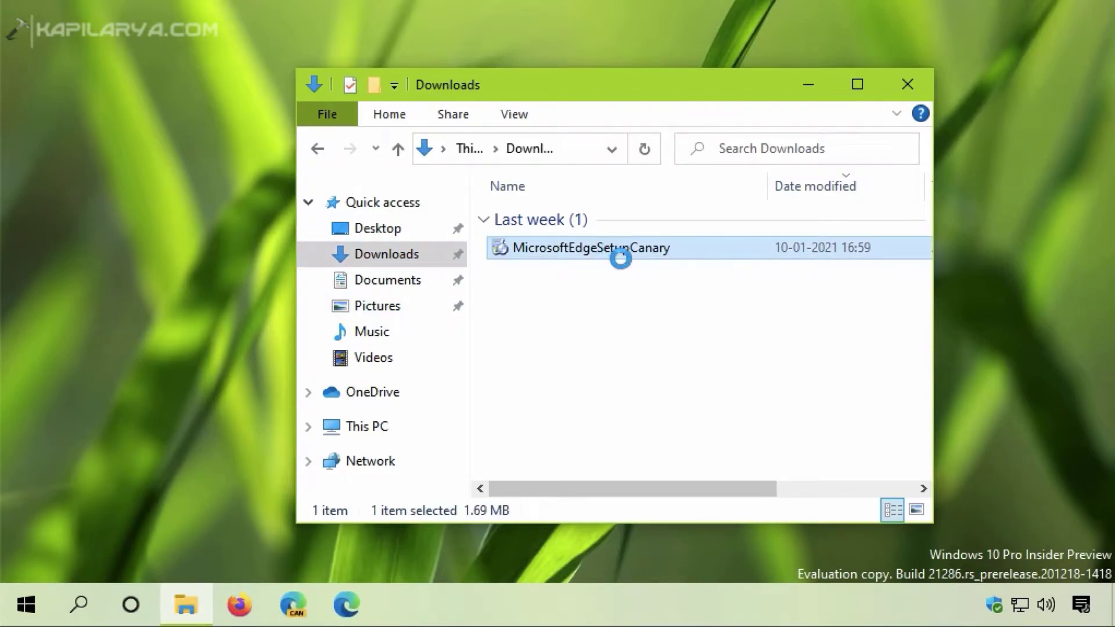
right_click(620, 259)
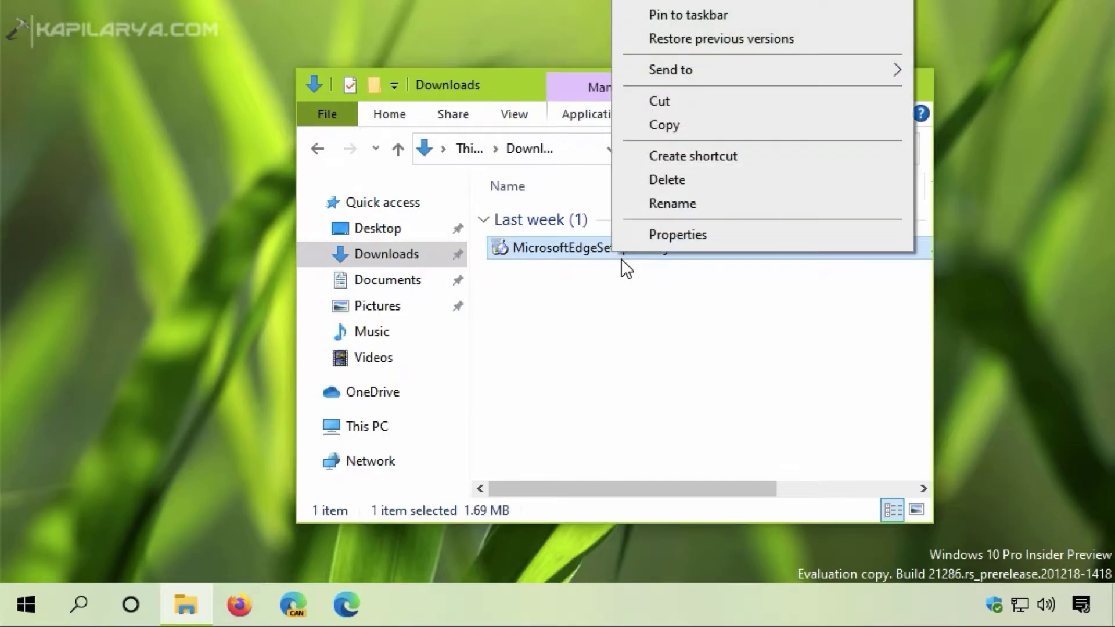
left_click(639, 237)
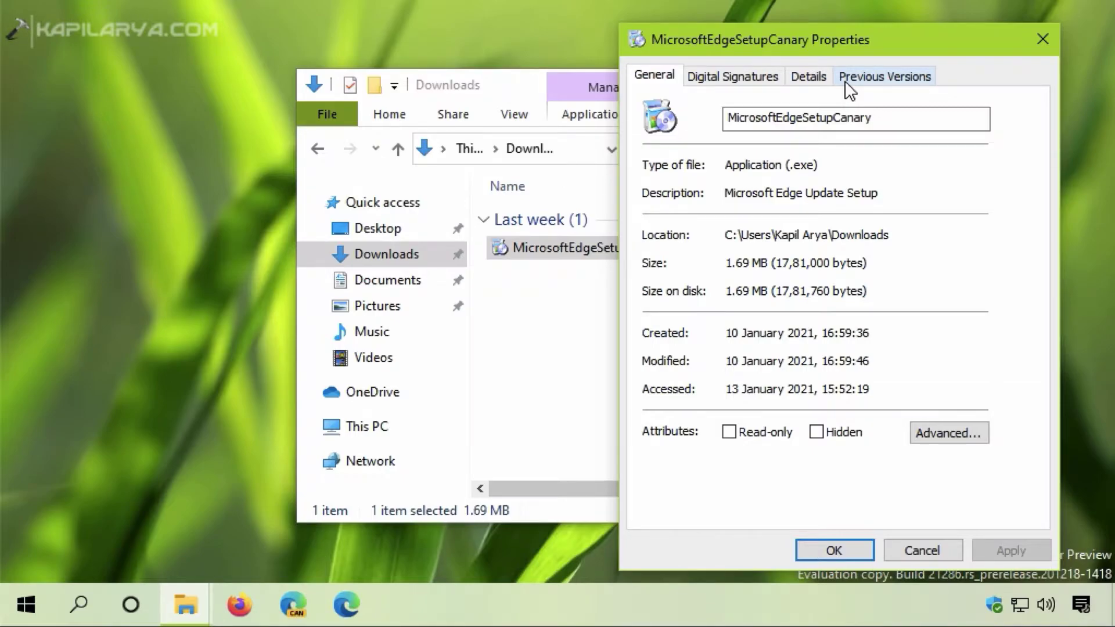
Confirm the Properties dialog lacks a Security tab, then close it and File Explorer.
left_click_drag(831, 53, 780, 120)
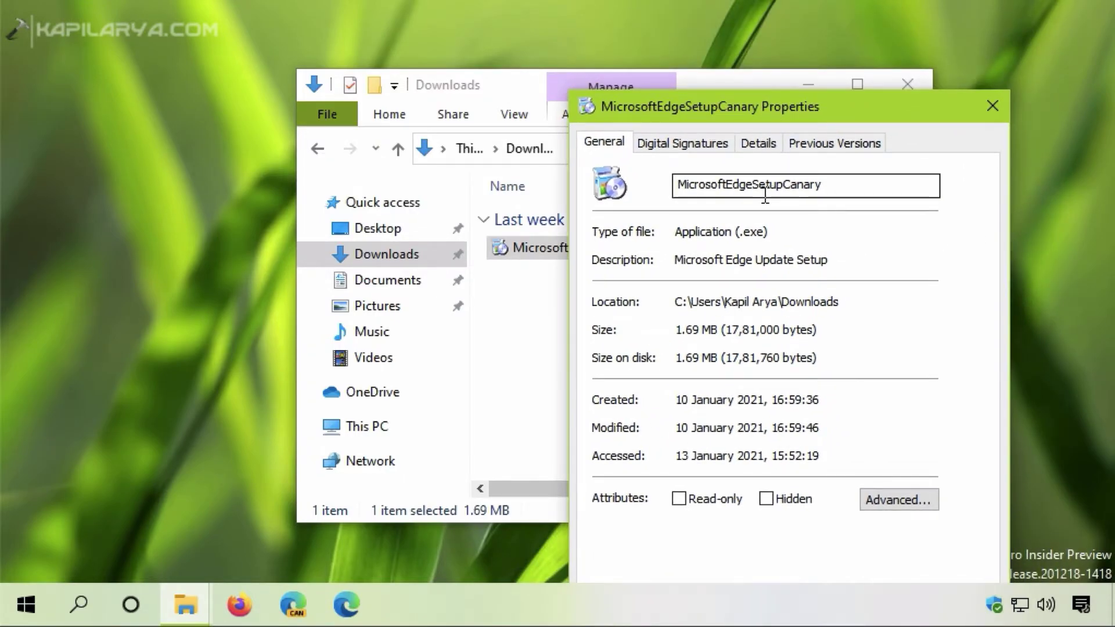
left_click(989, 103)
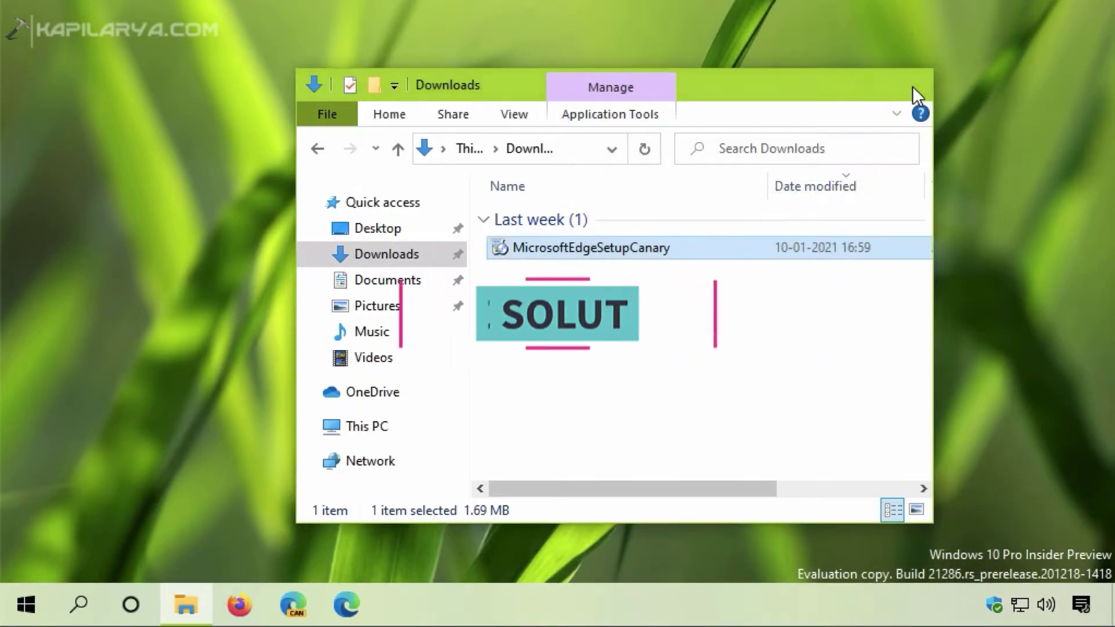
left_click(912, 86)
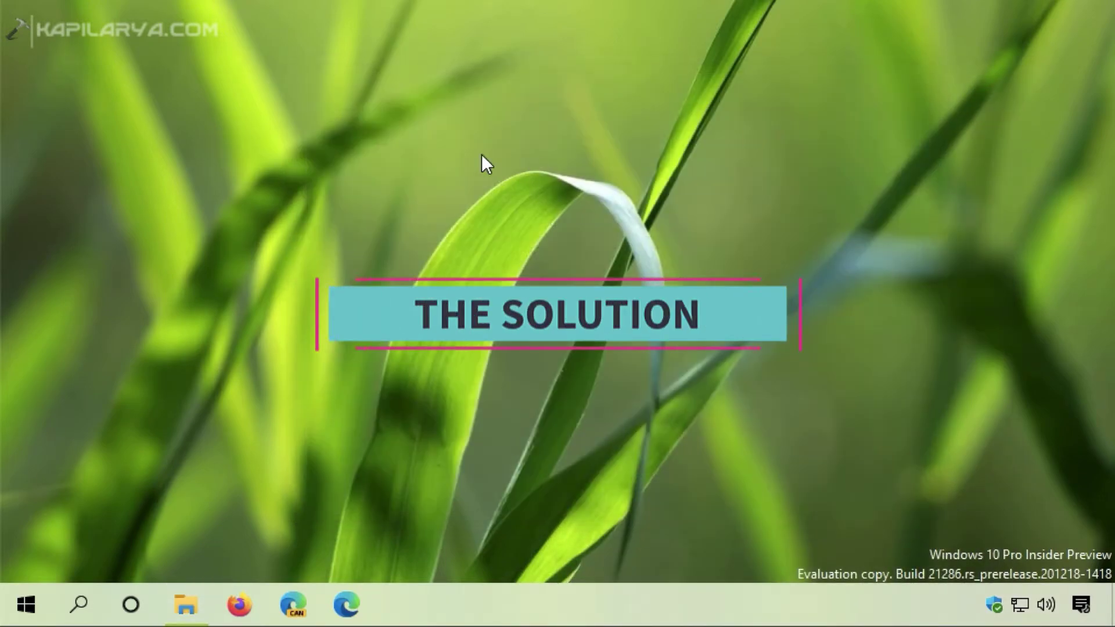
Launch regedit from the Run dialog and approve the User Account Control prompt.
right_click(31, 590)
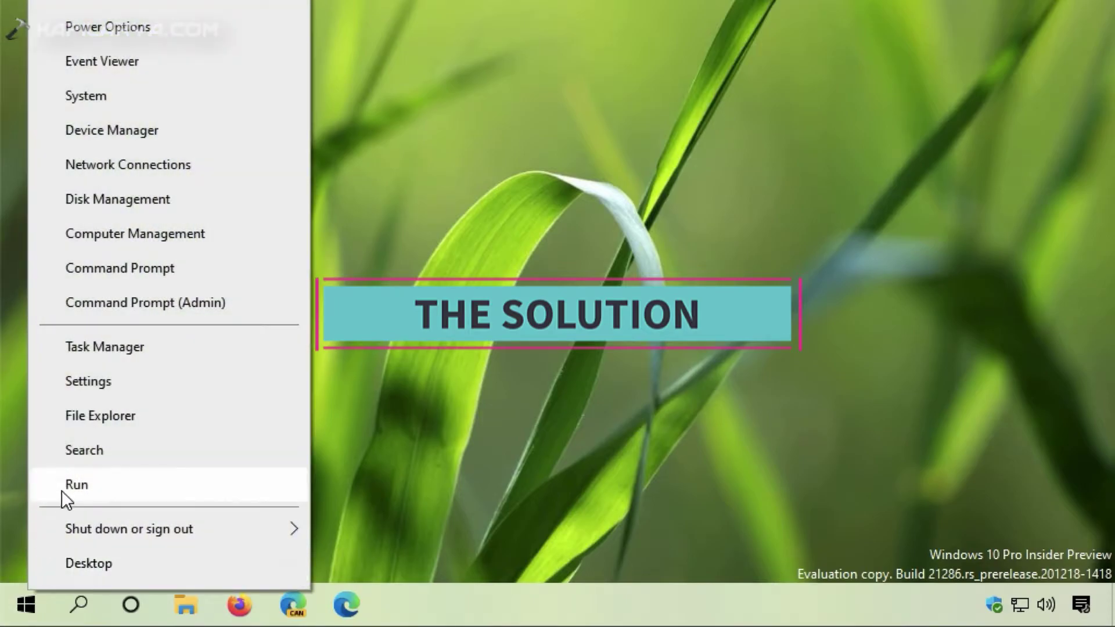
left_click(64, 484)
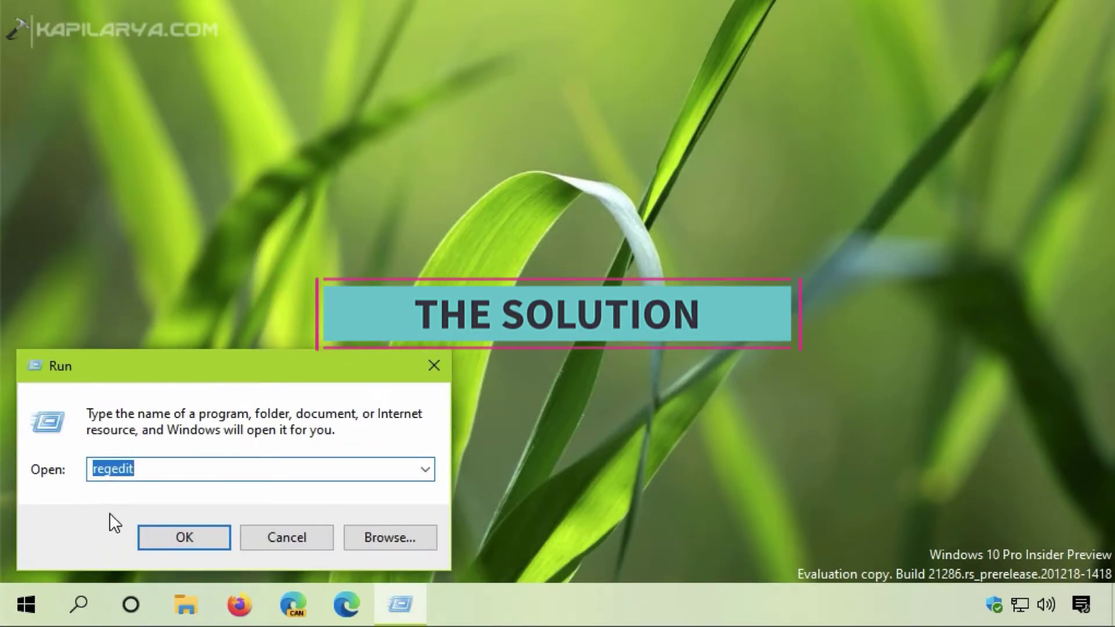
left_click_drag(92, 469, 144, 477)
left_click(156, 533)
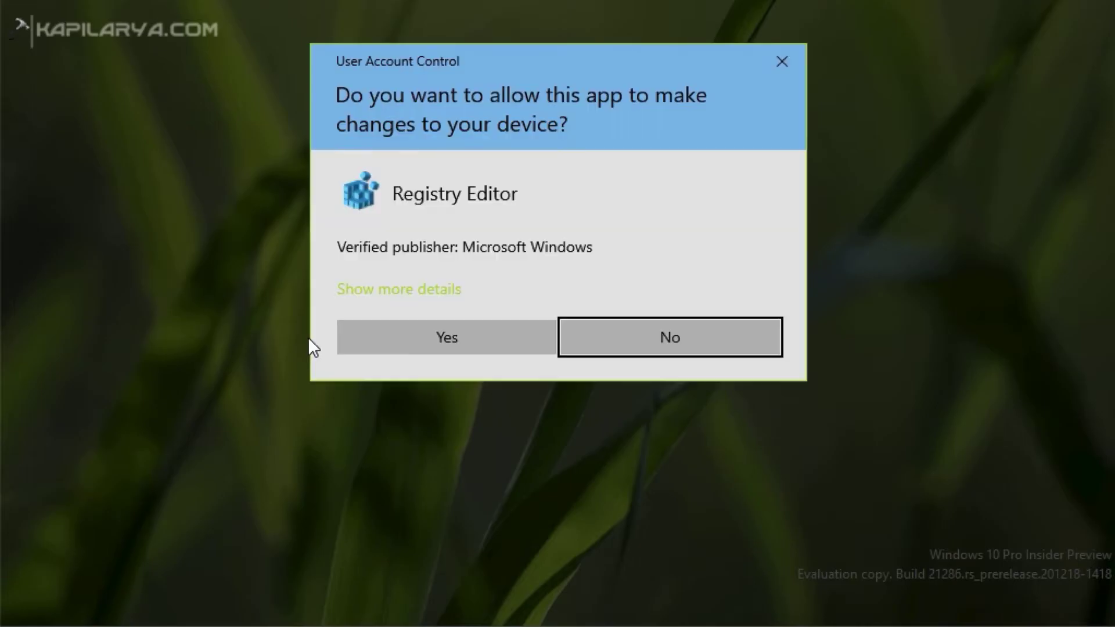
left_click(364, 338)
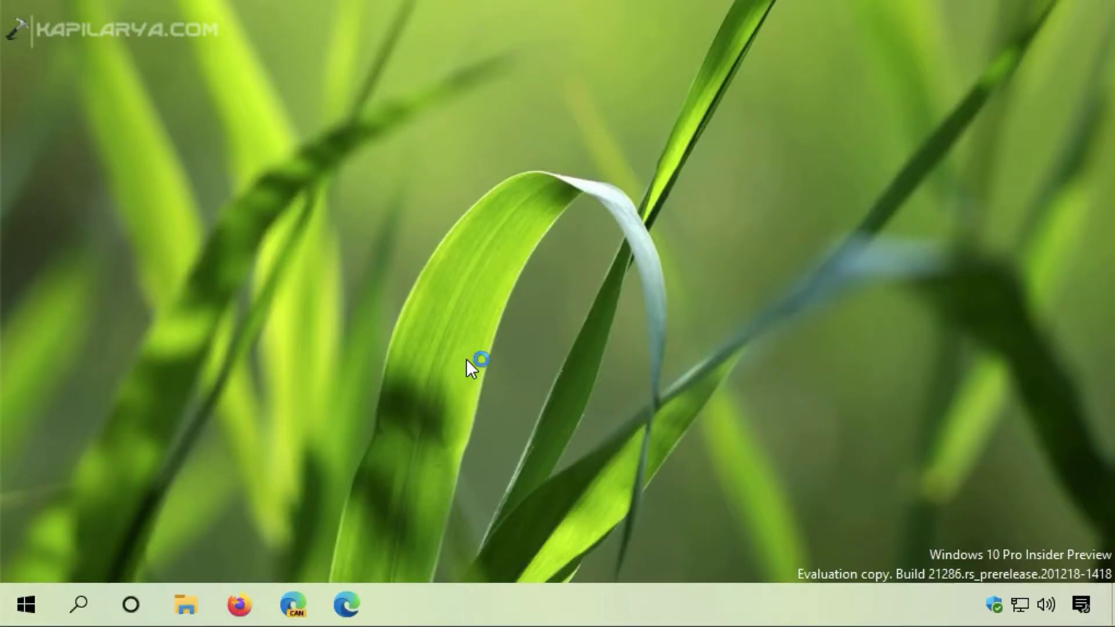
Go to HKEY_CURRENT_USER\SOFTWARE\Microsoft\Windows\CurrentVersion\Policies\Explorer to reveal NoSecurityTab set to 1.
left_click_drag(484, 15, 544, 113)
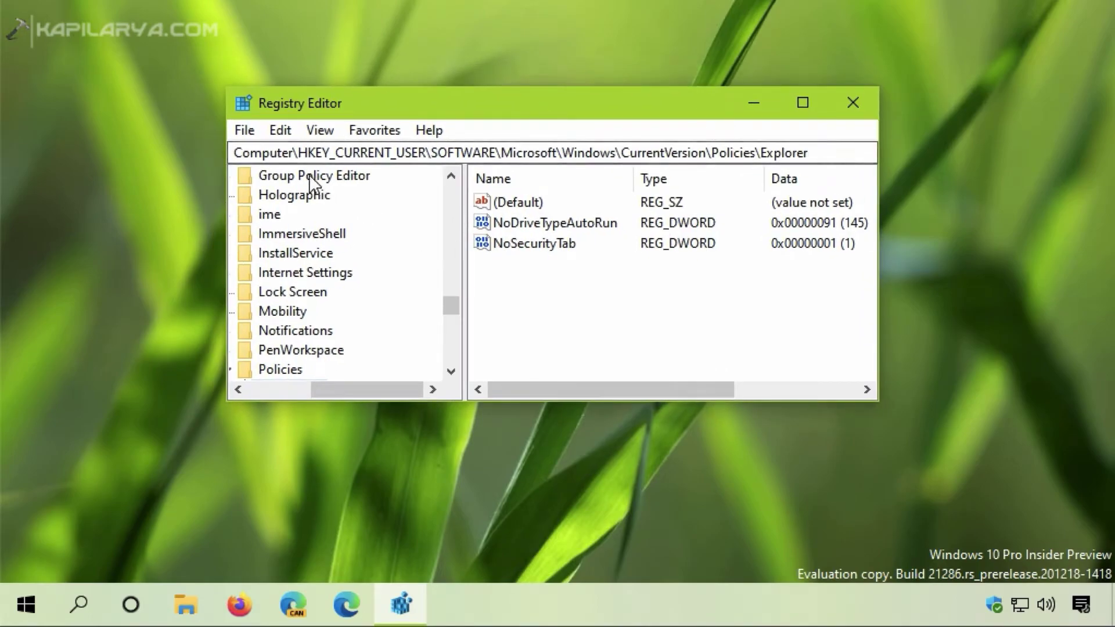
left_click(303, 153)
left_click_drag(452, 304, 452, 308)
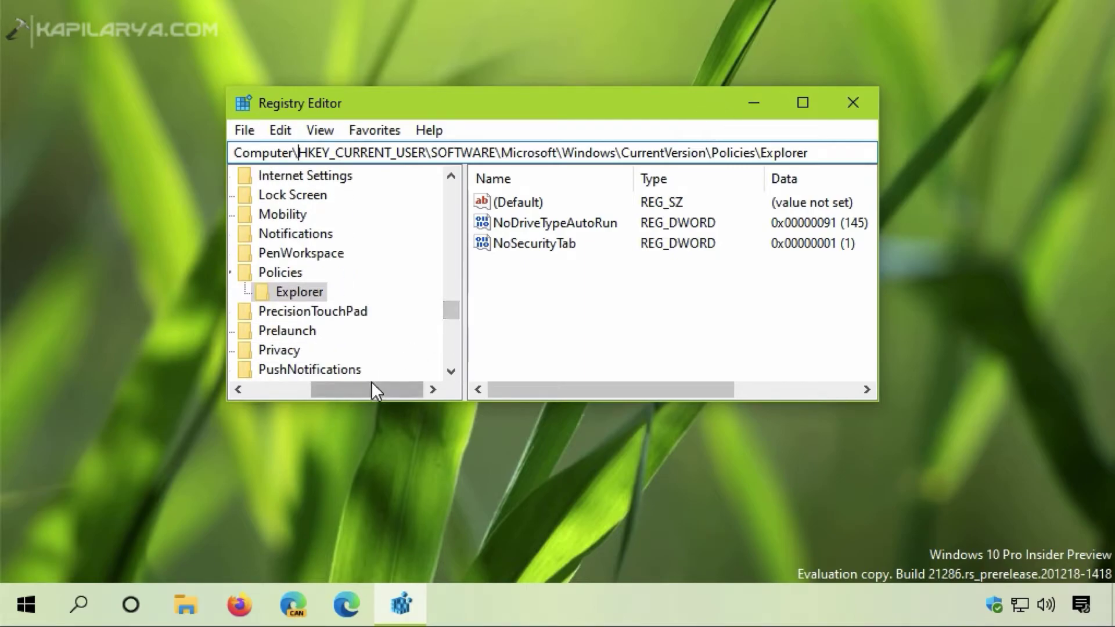
left_click_drag(372, 383, 359, 383)
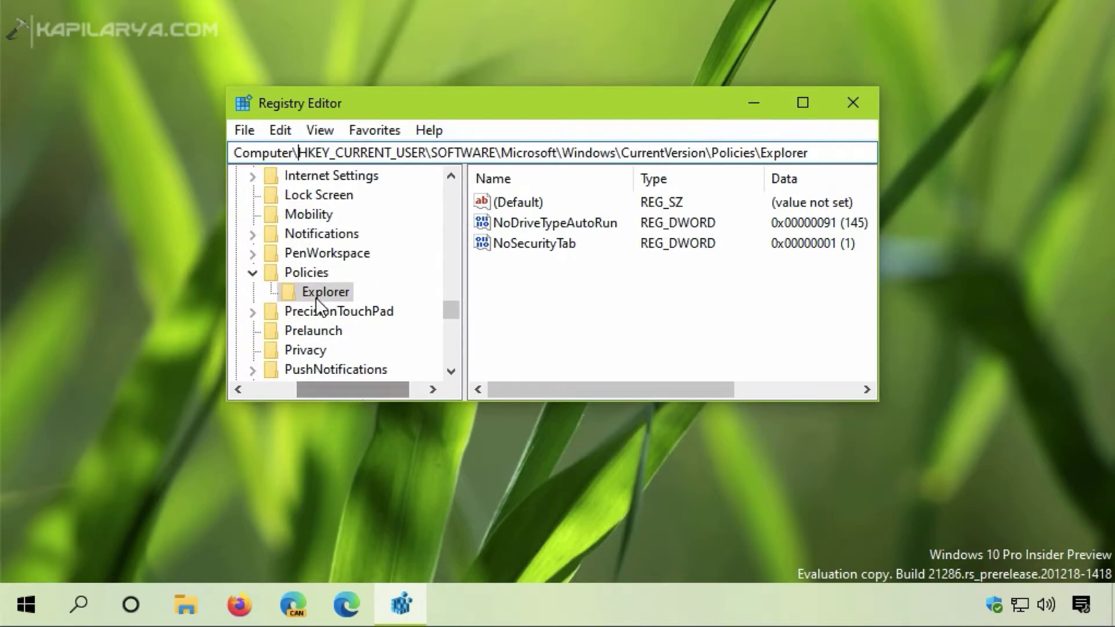
left_click_drag(299, 153, 679, 156)
key("shift+Right")
key("shift+Right")
key("shift+Right")
key("shift+Right")
key("shift+Right")
key("shift+Right")
key("shift+Right")
key("shift+Right")
key("shift+Right")
key("shift+Right")
key("shift+Right")
key("shift+Right")
key("shift+Right")
key("shift+Right")
key("shift+Right")
key("shift+Right")
key("shift+Right")
key("shift+Right")
key("shift+Right")
key("shift+Right")
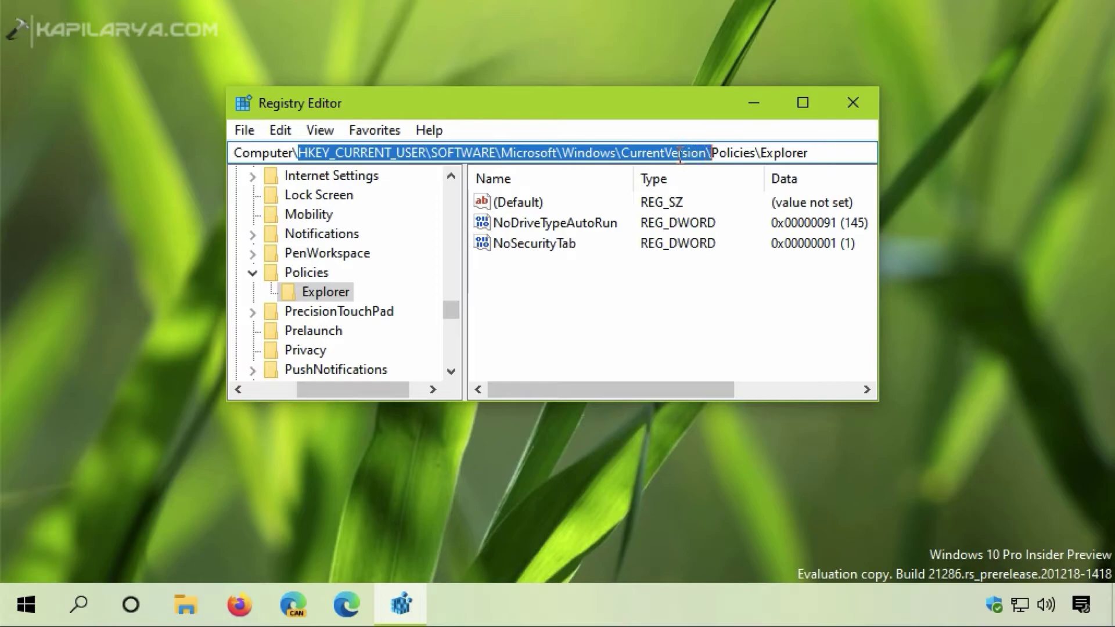
key("shift+Right")
key("shift+Right")
key("shift+Right")
key("shift+Right")
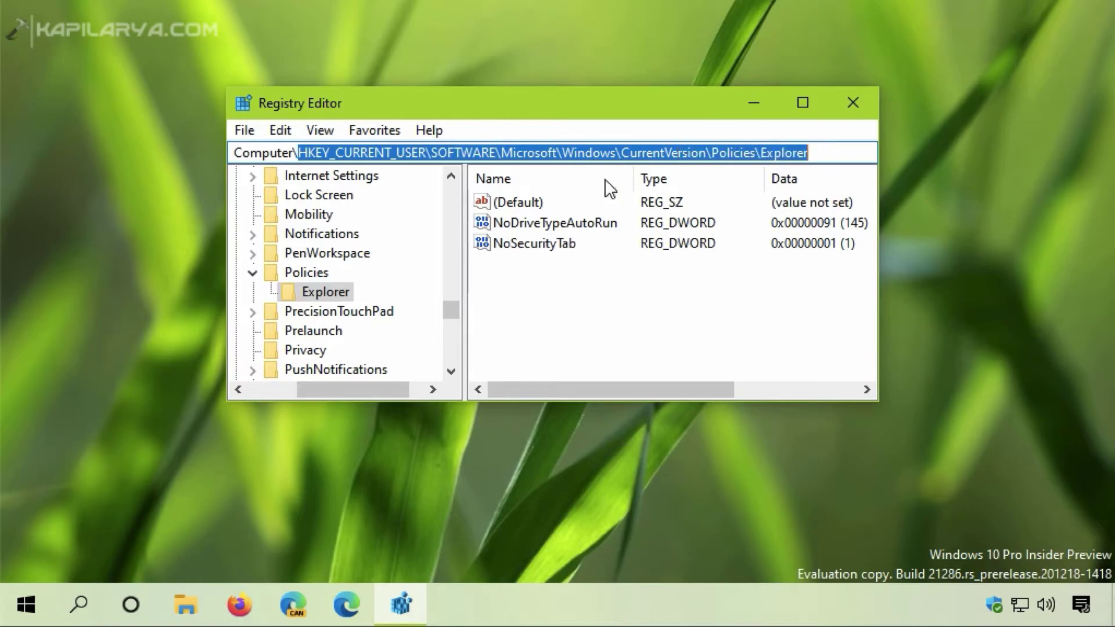
left_click(318, 293)
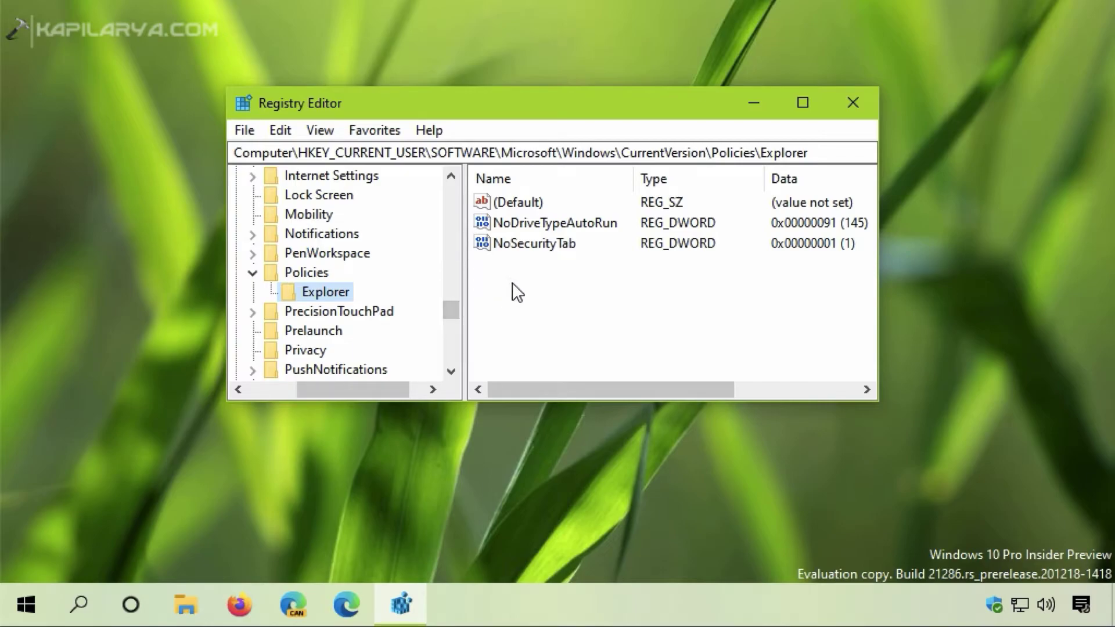
Delete the NoSecurityTab value, confirm the deletion, and close Registry Editor.
left_click(505, 247)
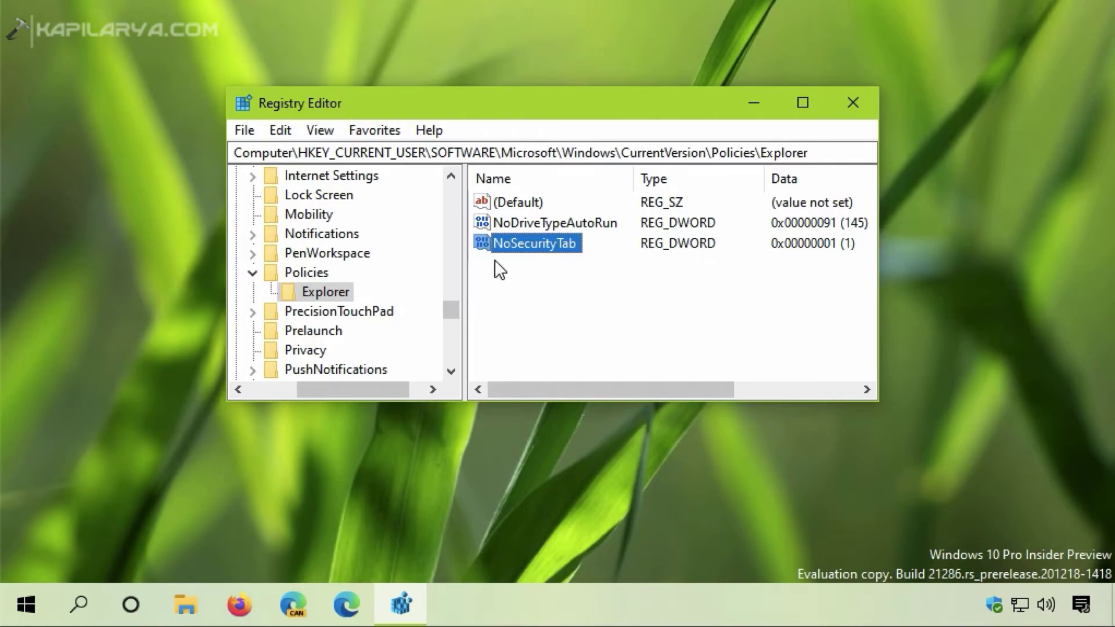
right_click(532, 245)
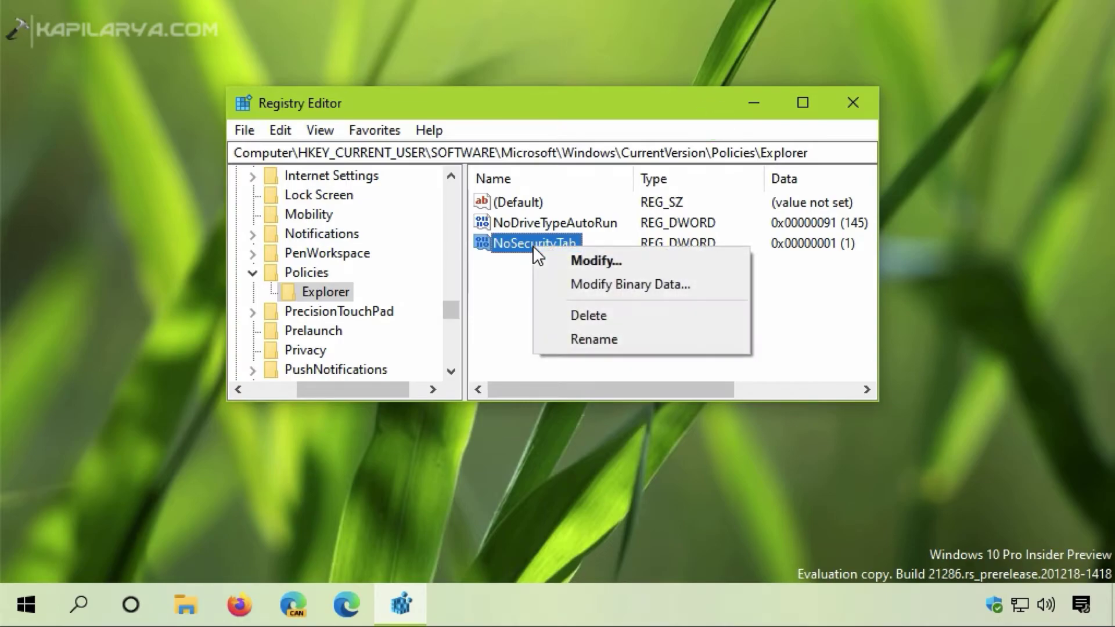
left_click(567, 316)
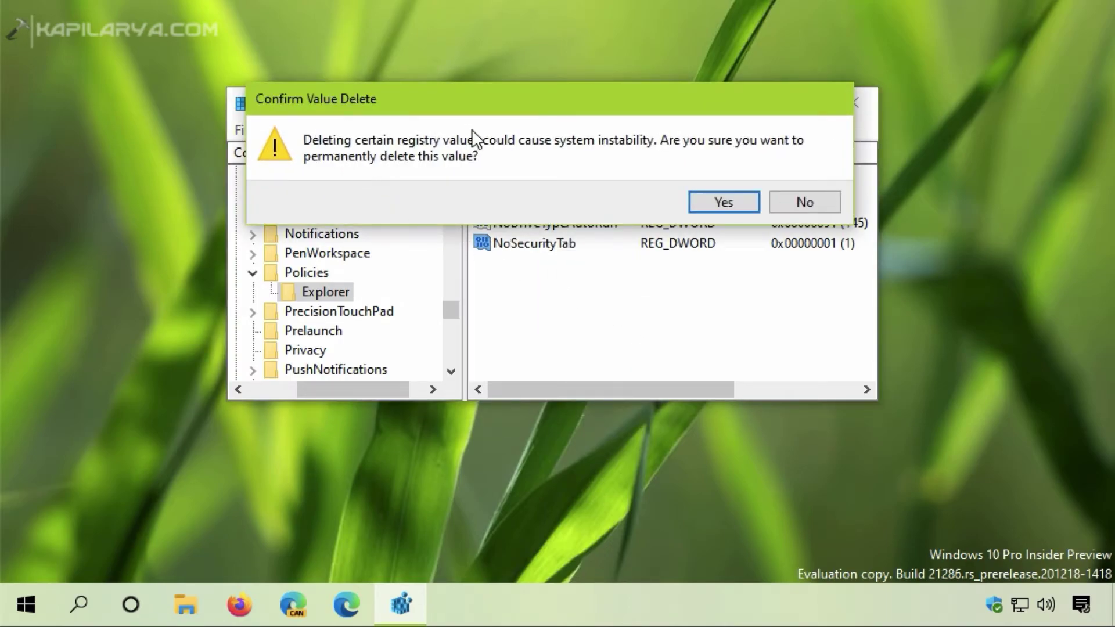
left_click(699, 204)
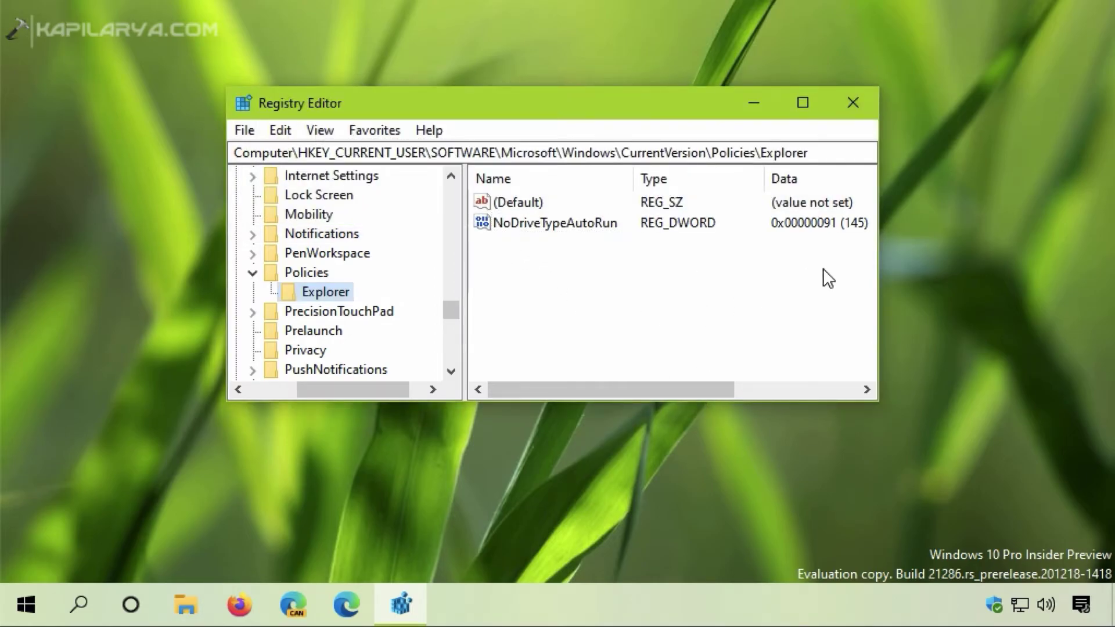
left_click(862, 108)
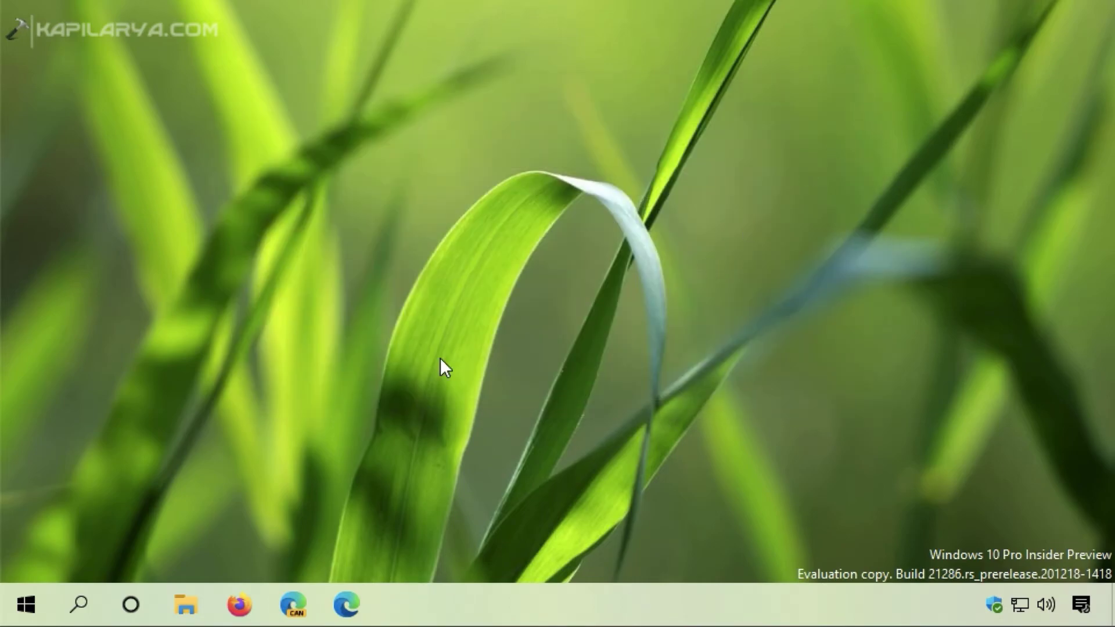
Sign out of Windows and sign back in with the account PIN.
right_click(26, 605)
mouse_move(57, 542)
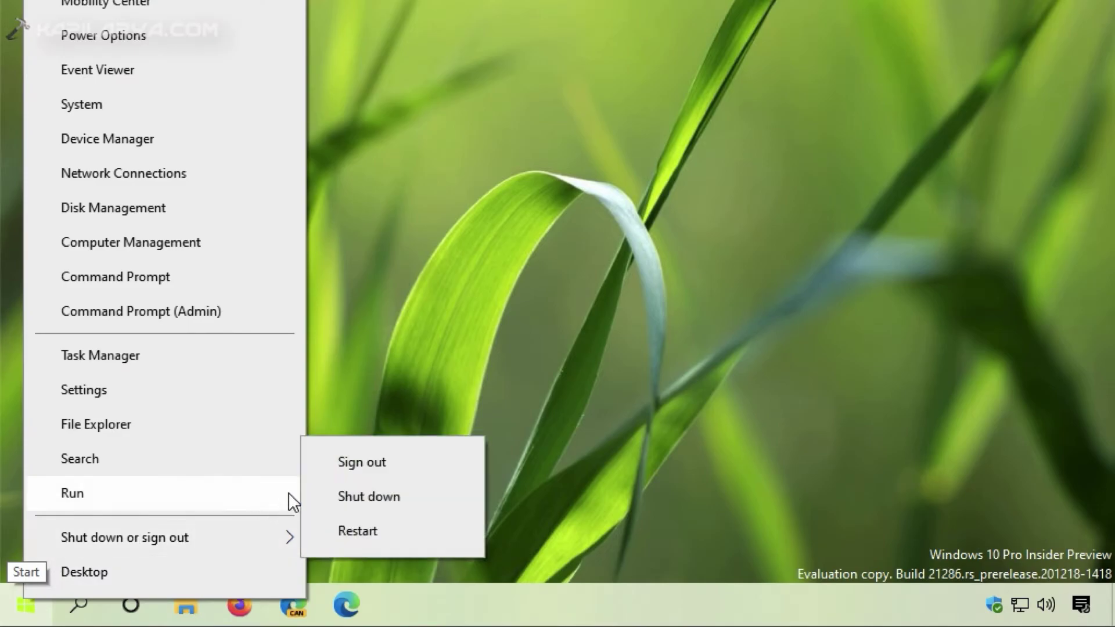
left_click(357, 460)
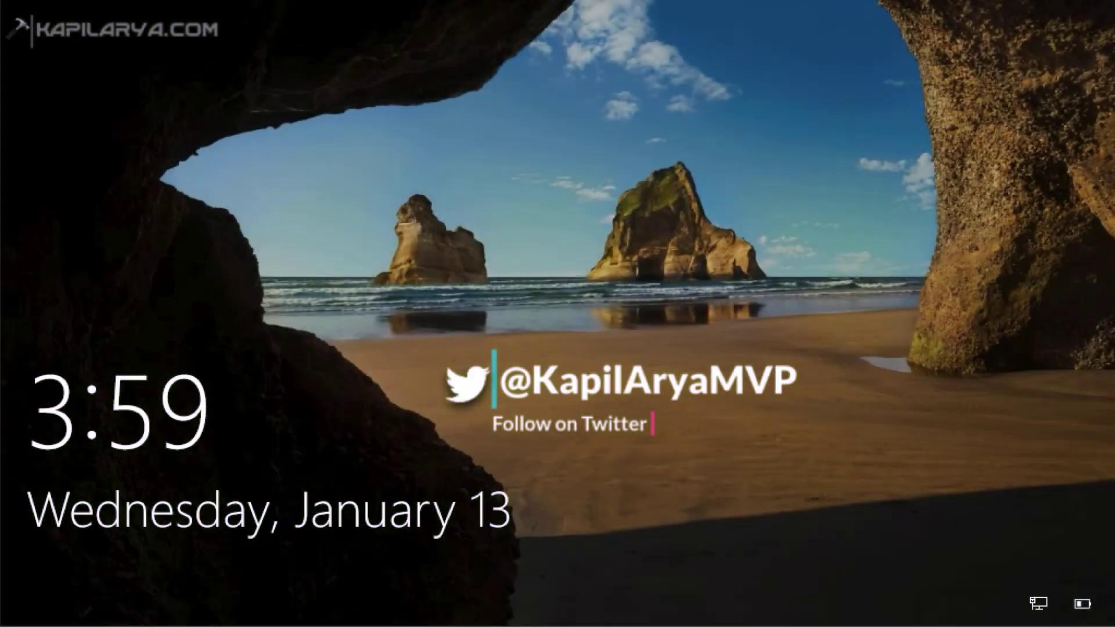
left_click(618, 219)
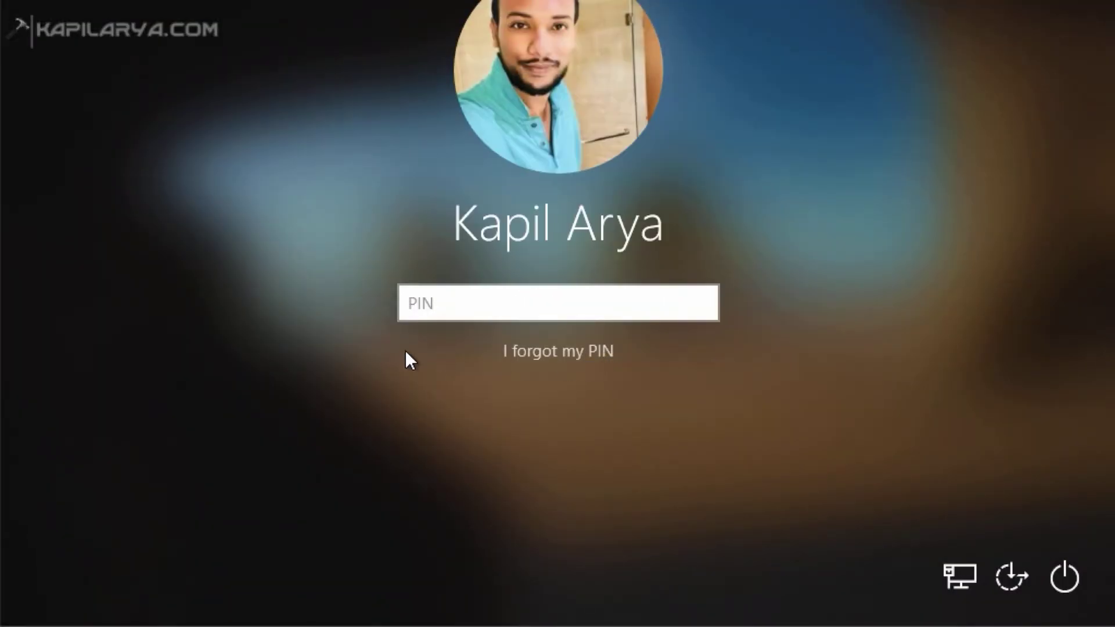
type("1234")
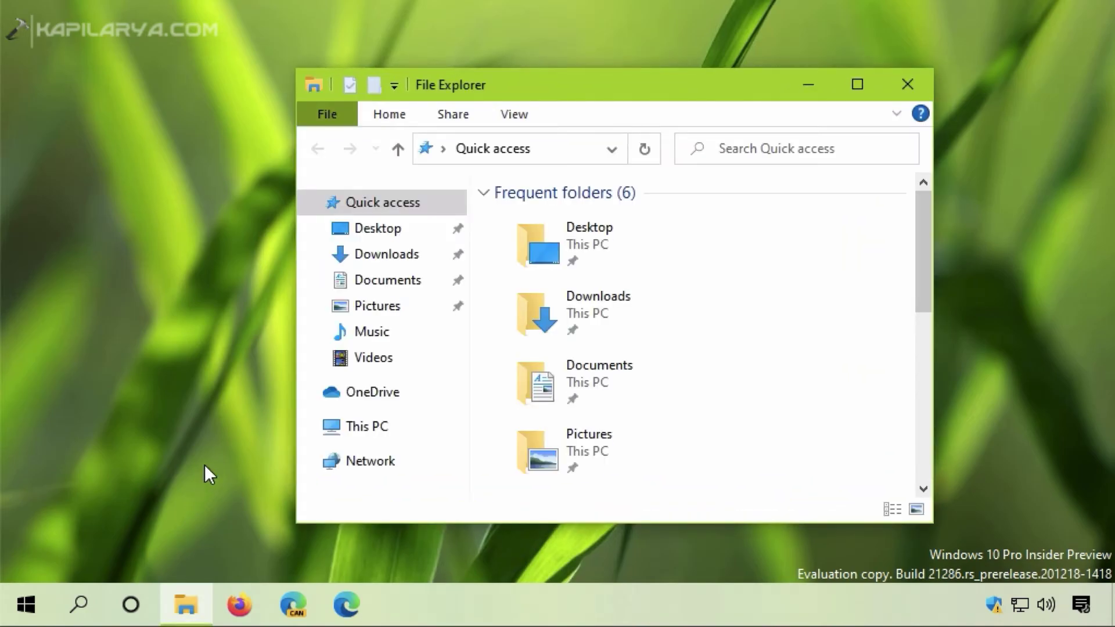
Open MicrosoftEdgeSetupCanary's Properties from Downloads and view its restored Security tab.
left_click(392, 261)
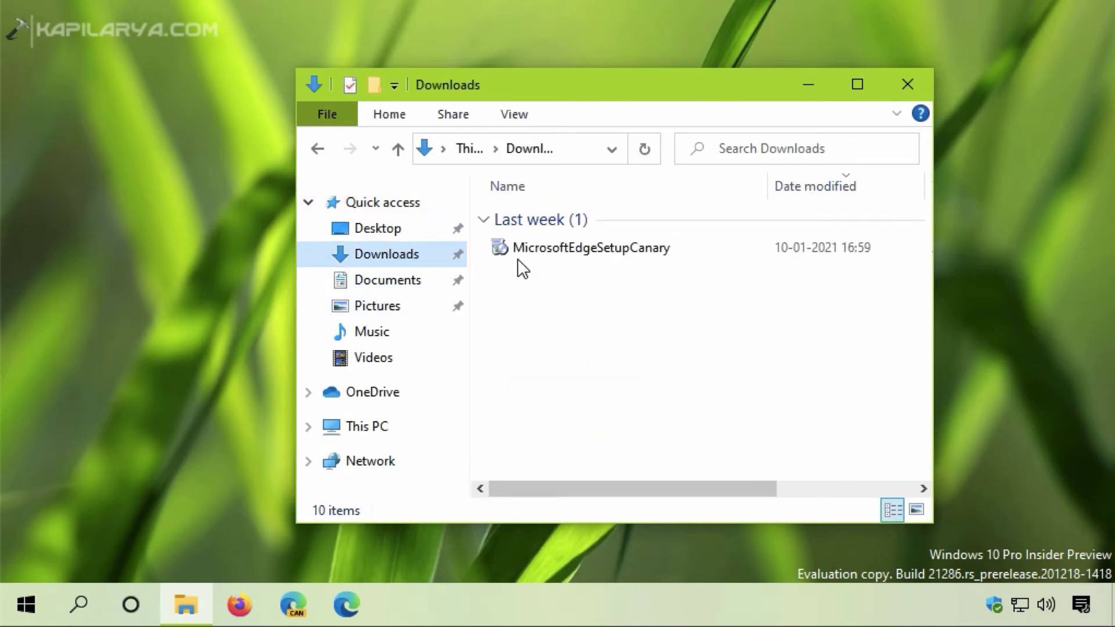
left_click(570, 251)
double_click(579, 254)
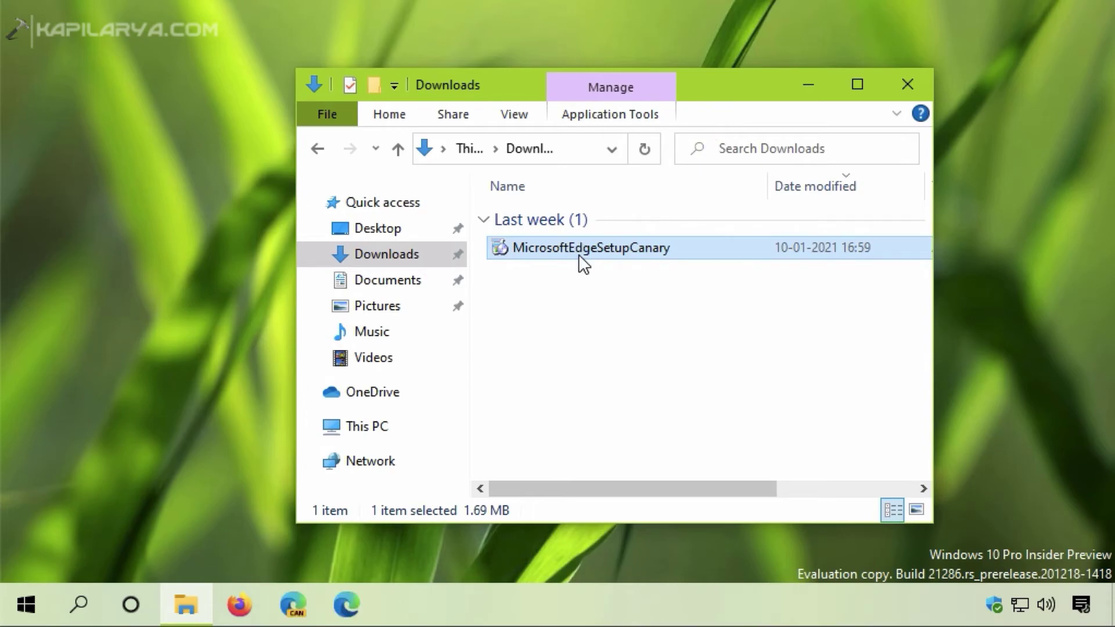
right_click(579, 256)
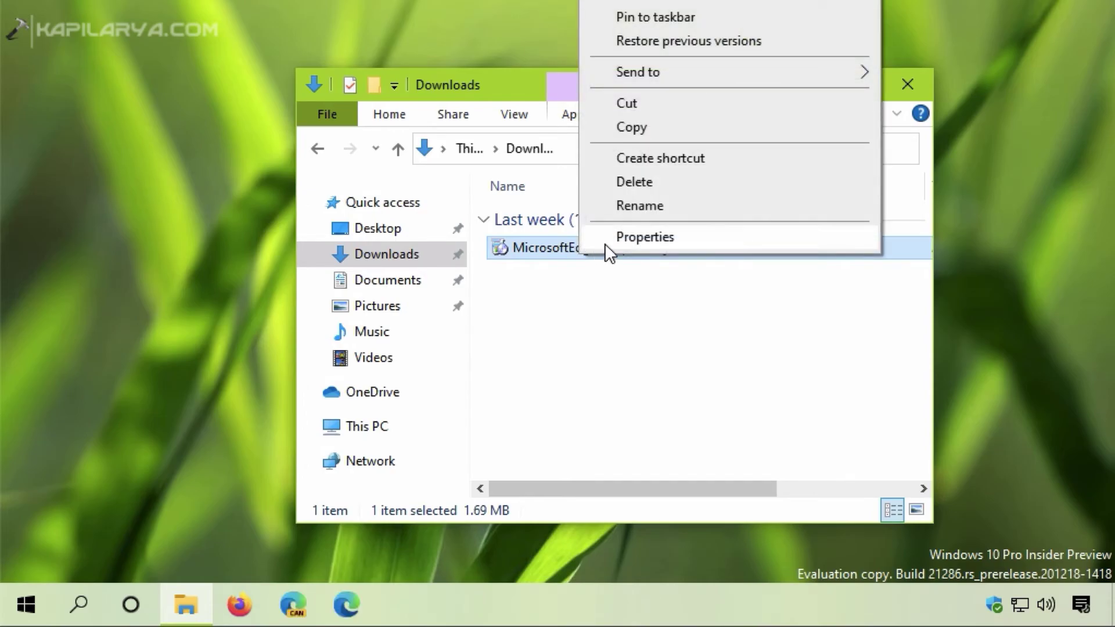
left_click(605, 239)
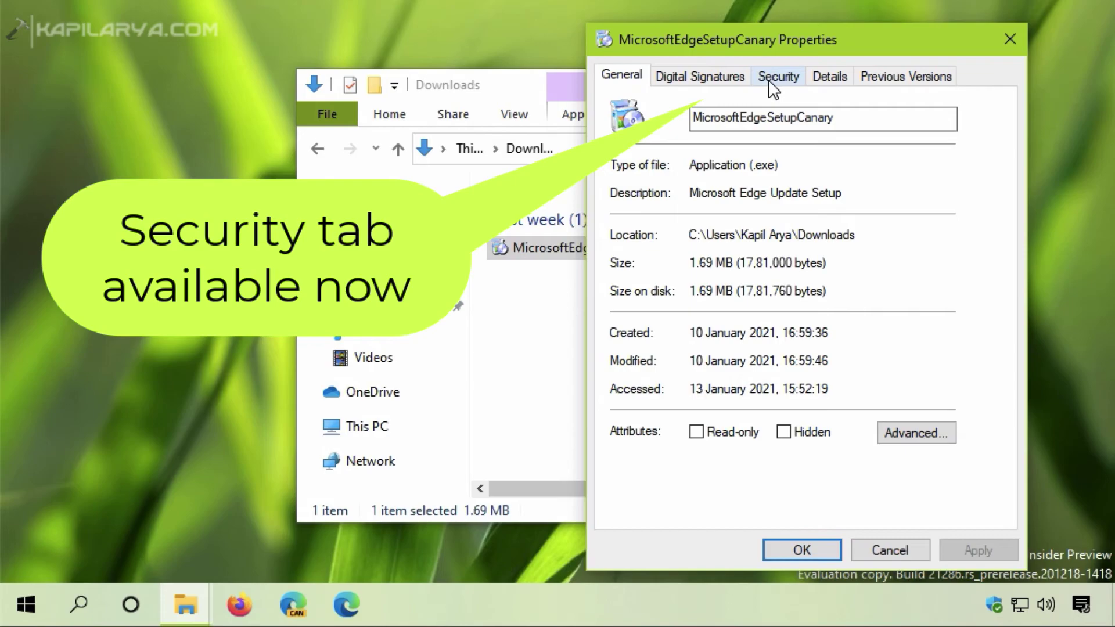
left_click(768, 79)
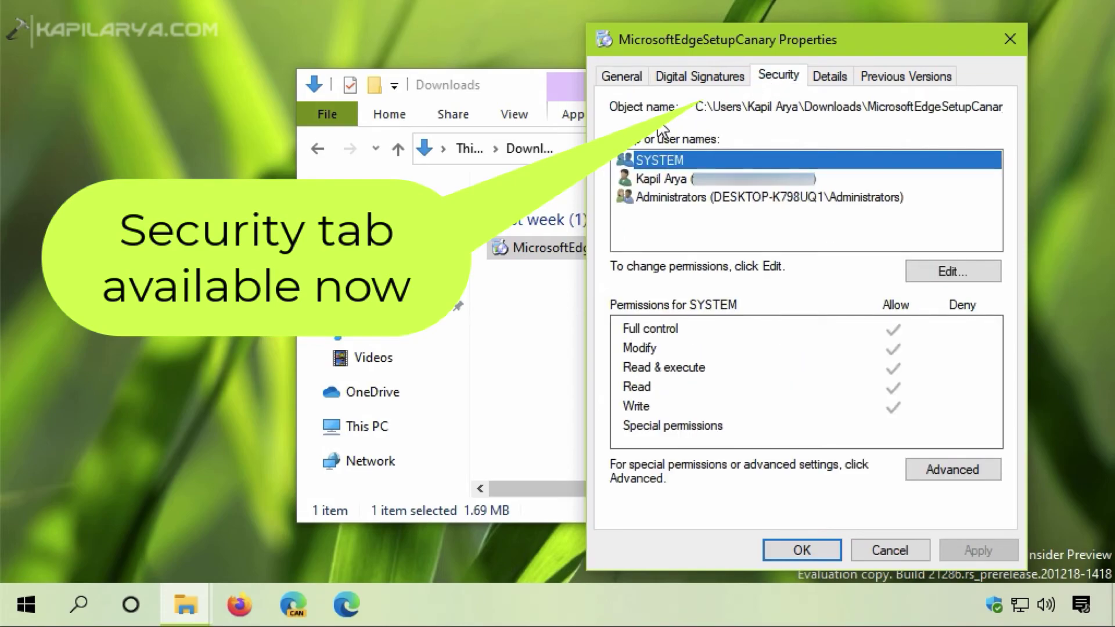